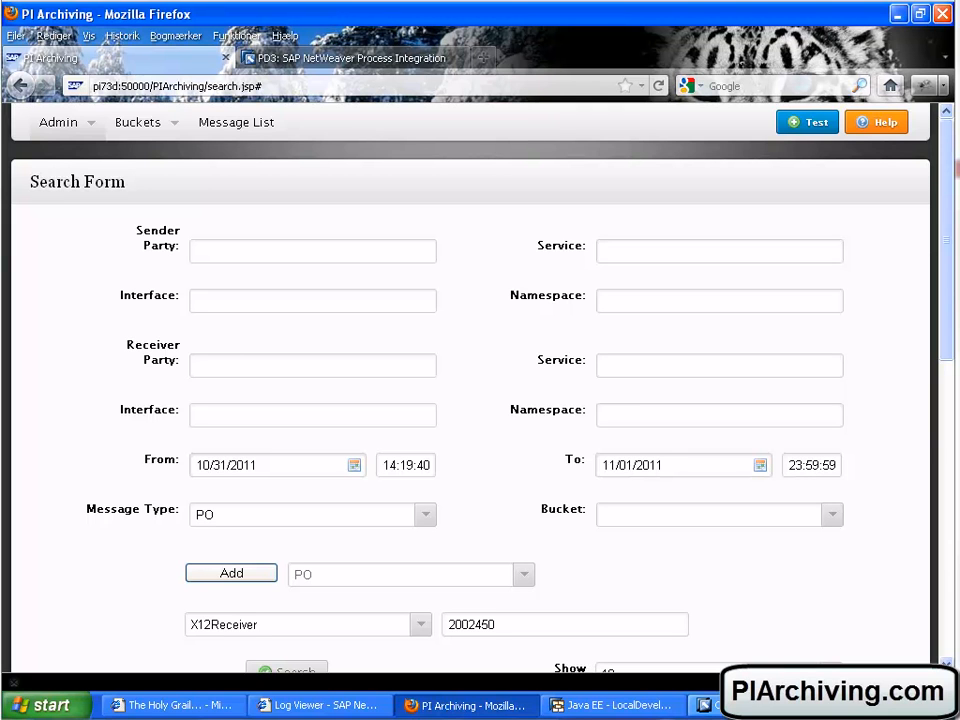
Switch to Integration Builder and inspect the parser parameter in the FTP_Sender_PIArchiving_FTP channel's module configuration
click(740, 705)
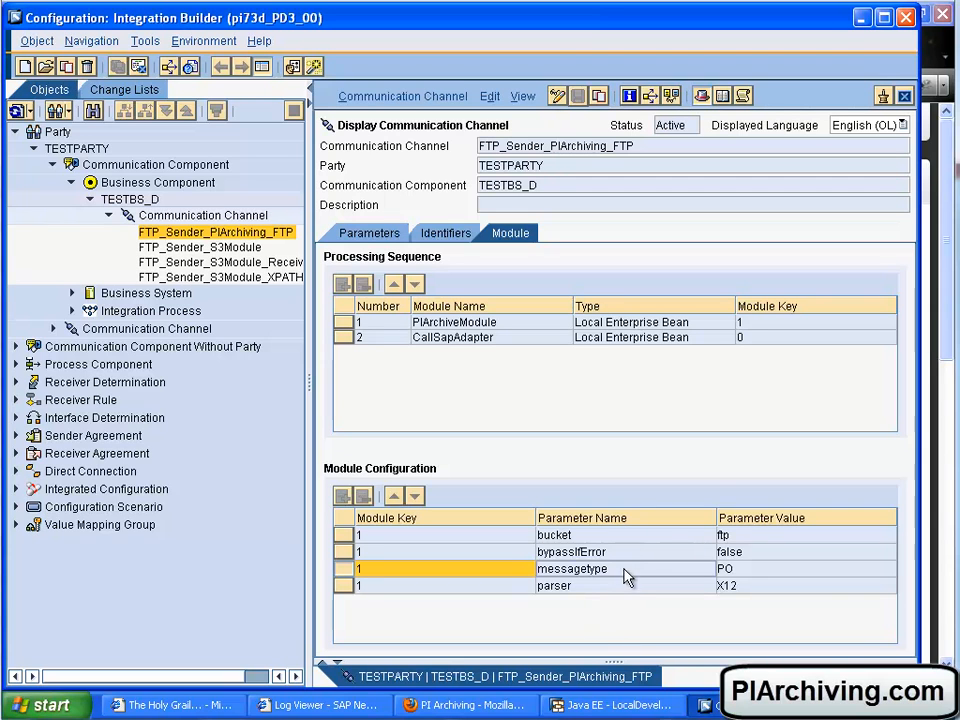
click(630, 591)
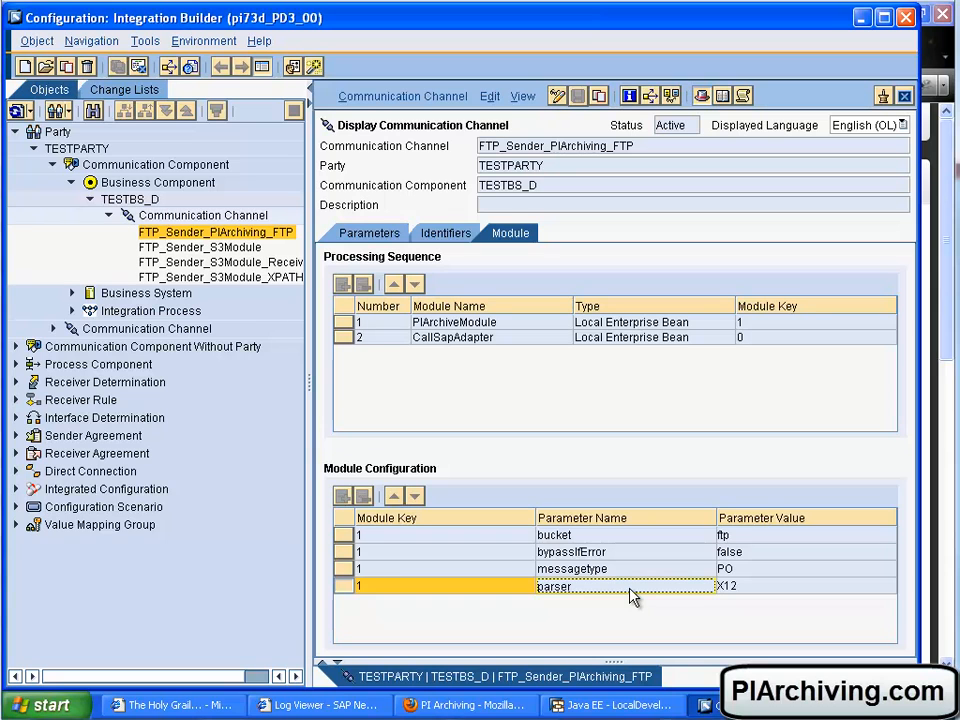
click(727, 588)
Switch to the PI Archiving page and search for PO messages whose X12Receiver is 2002450, and review the results
click(465, 705)
scroll(499, 620, down, 2)
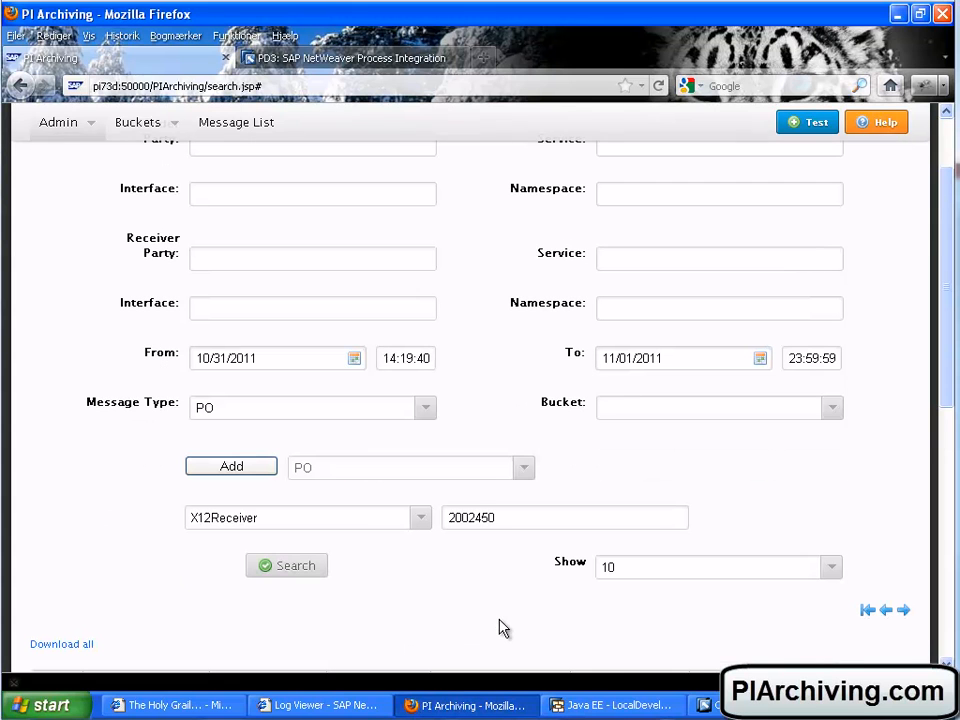
click(312, 567)
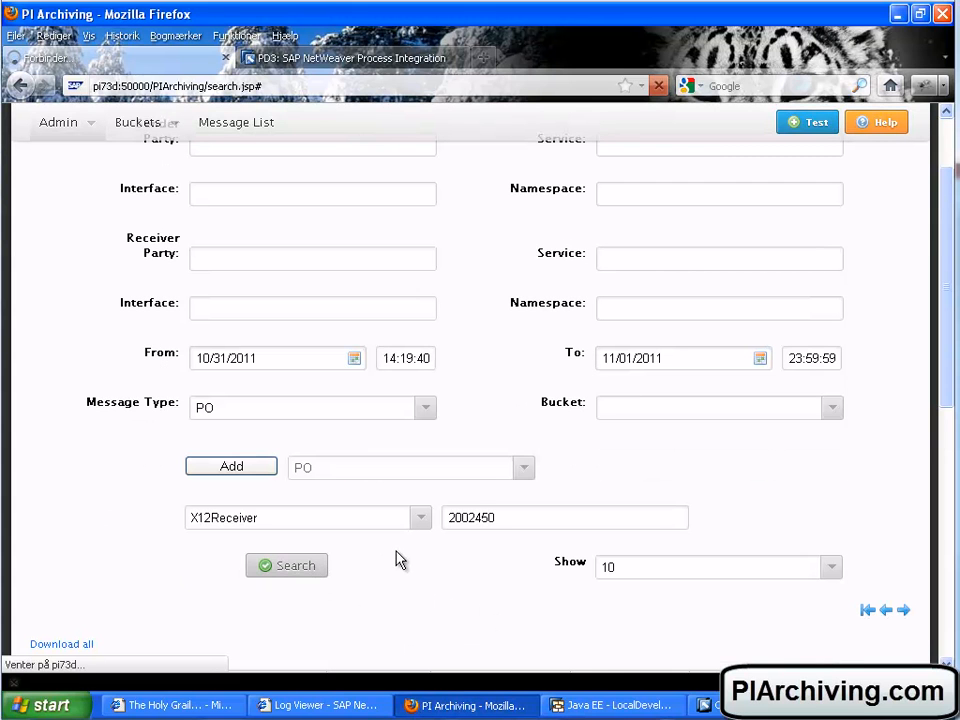
scroll(413, 557, down, 4)
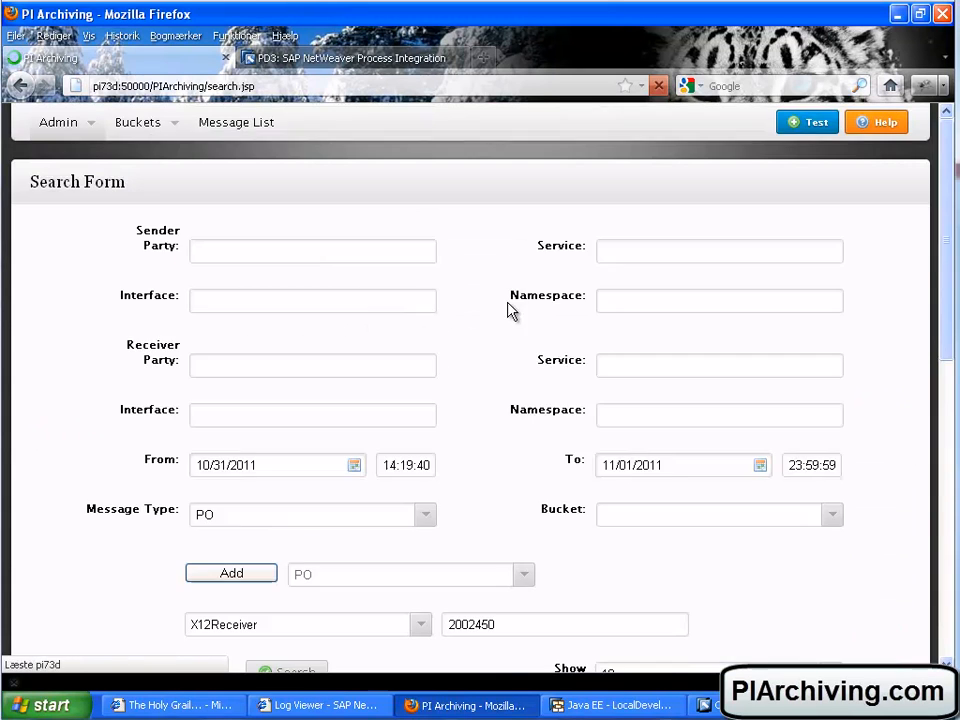
scroll(449, 390, down, 8)
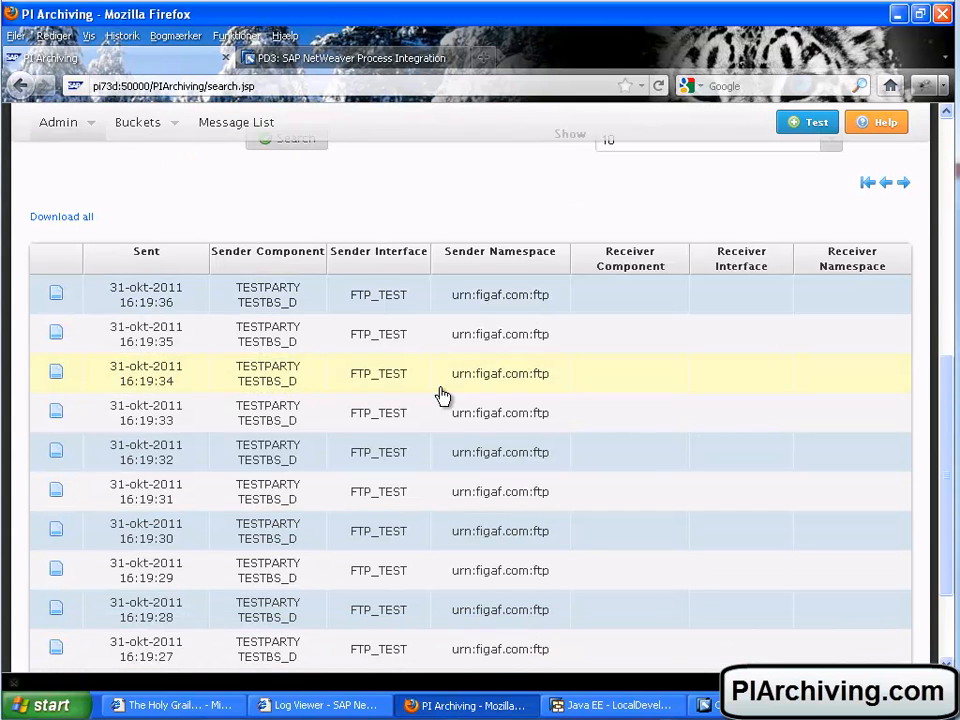
scroll(407, 384, up, 2)
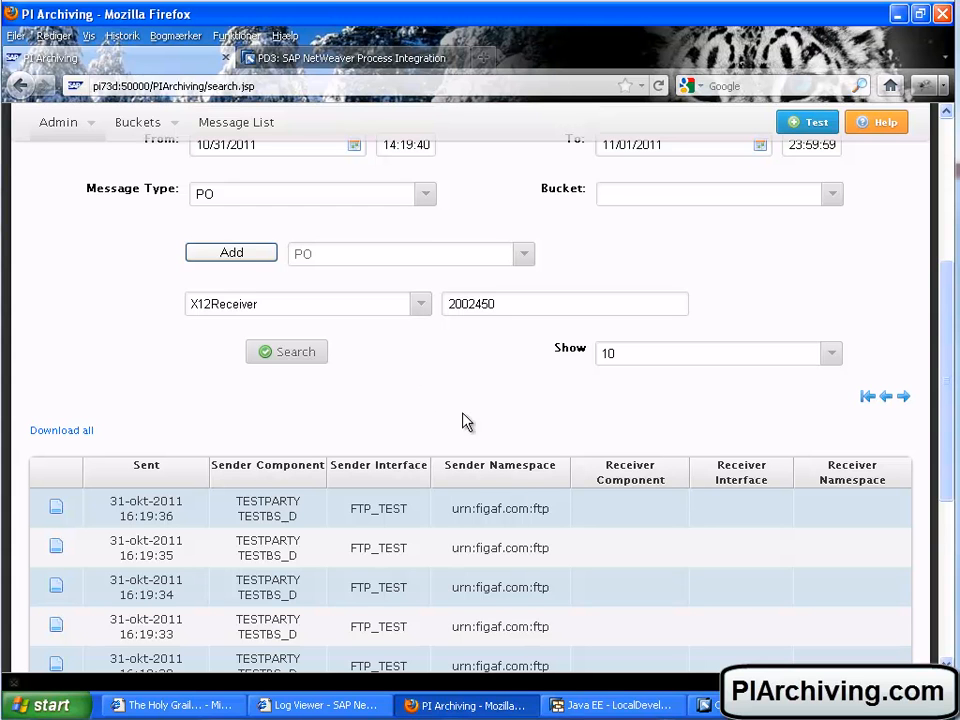
Examine which message types and X12 attributes the archive search form offers as search criteria
click(706, 705)
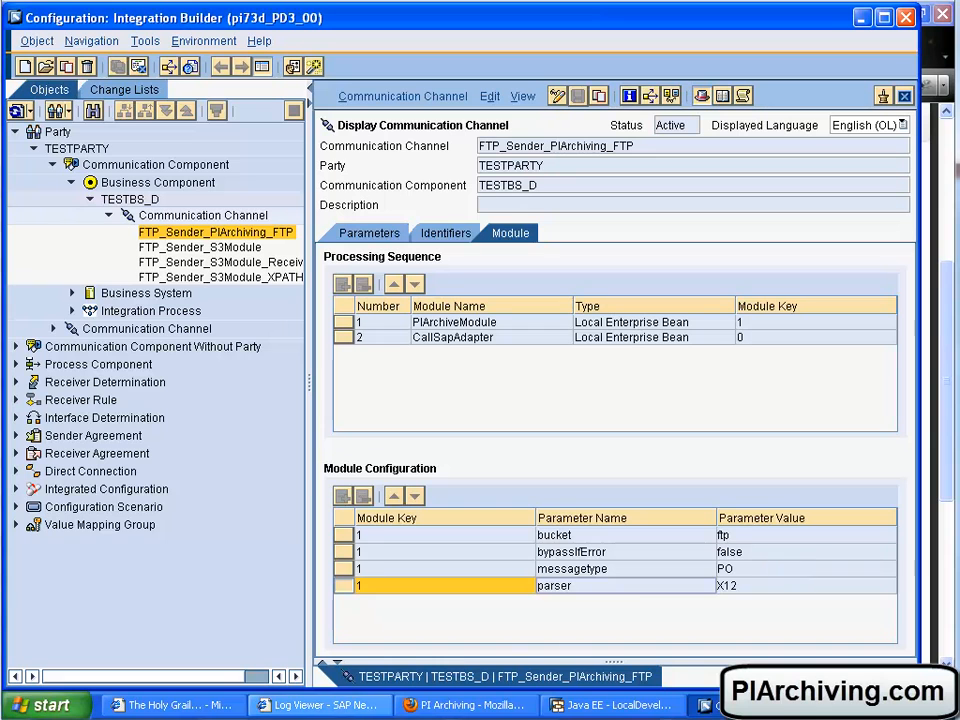
click(440, 705)
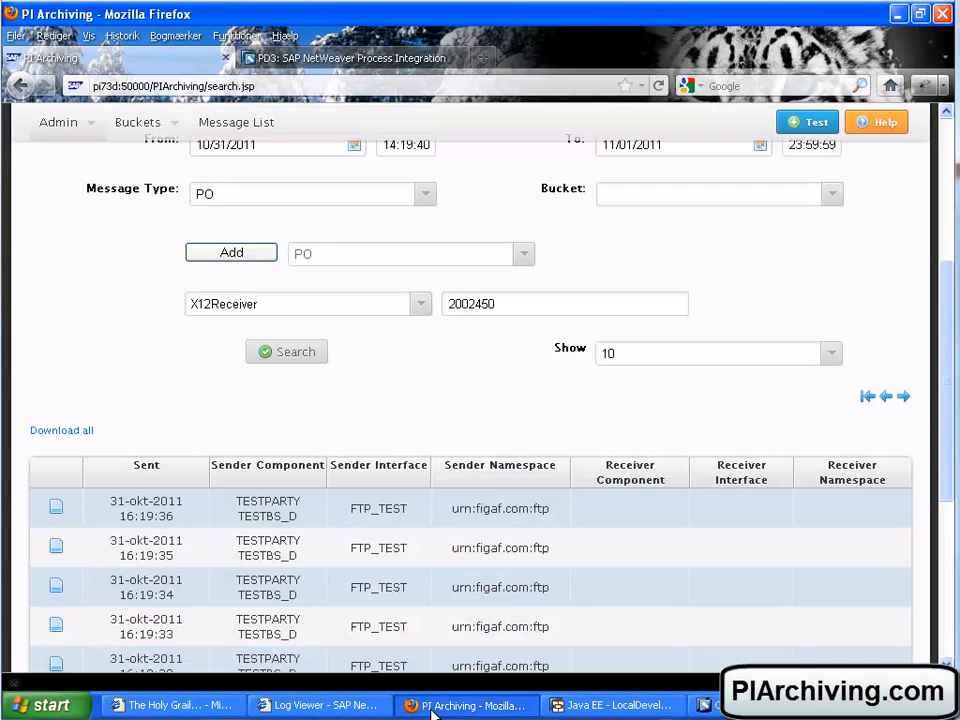
click(328, 197)
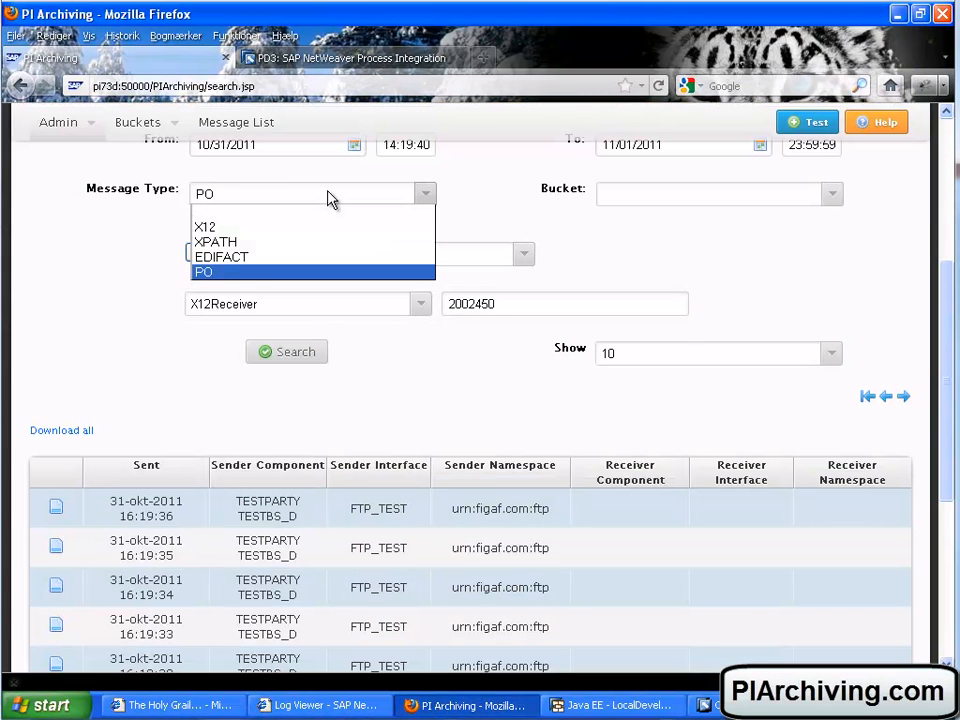
click(332, 197)
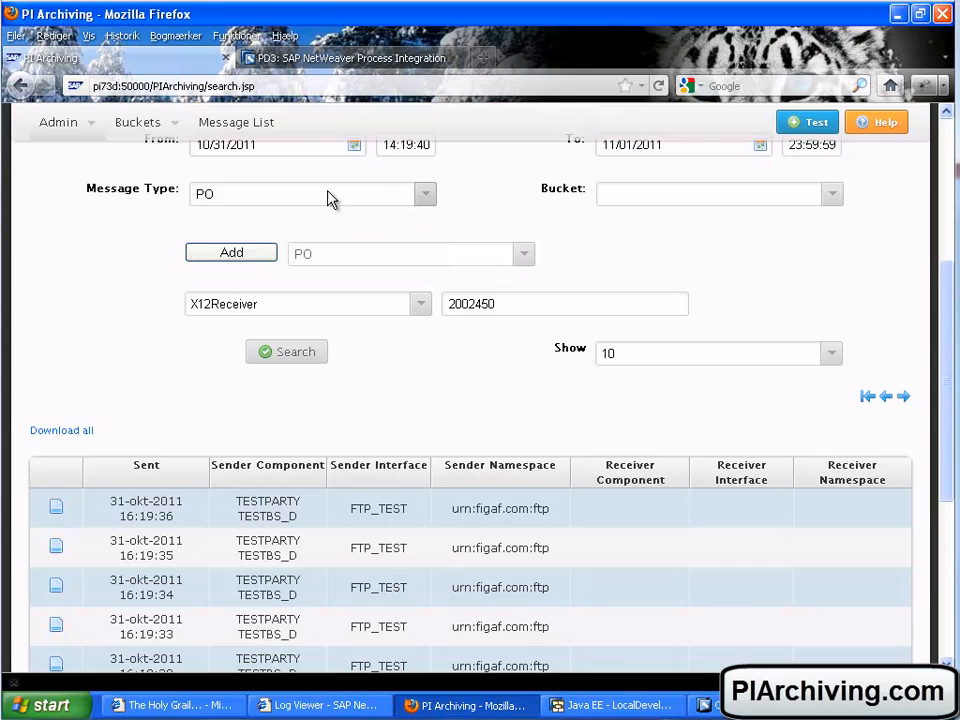
click(355, 268)
click(342, 317)
click(336, 313)
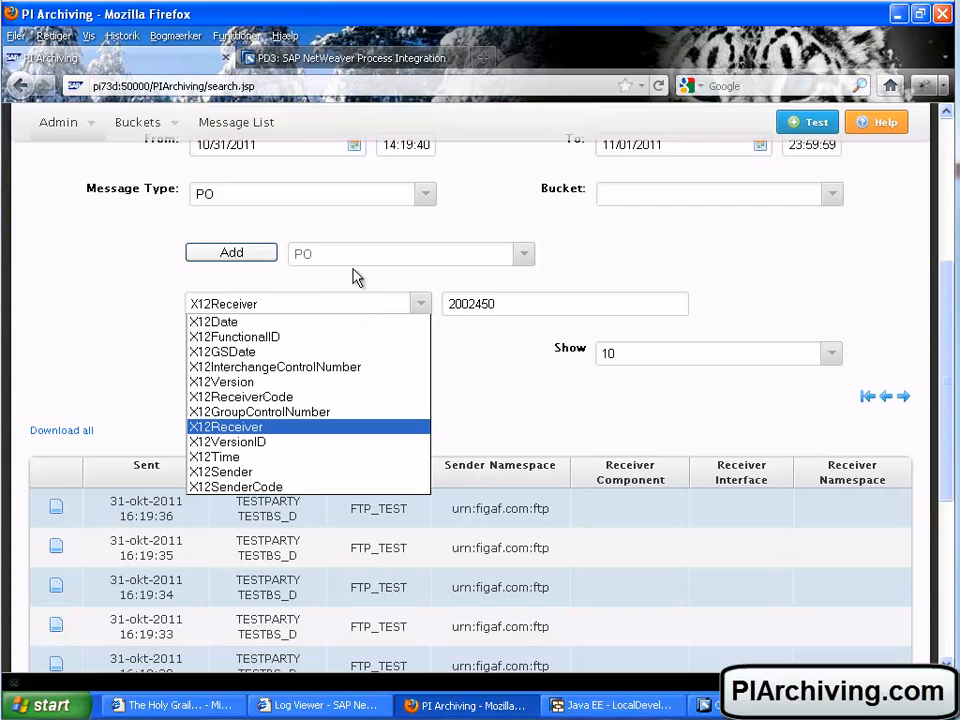
click(250, 254)
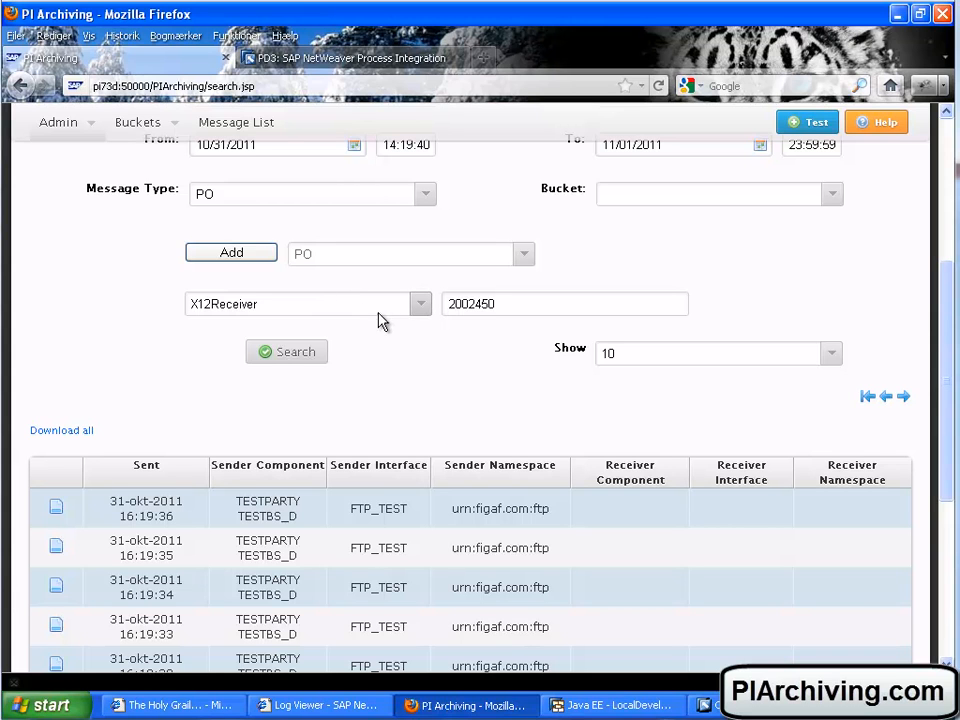
Open the ftp bucket from the bucket list for editing, accepting the prefilled login, and examine its FTP host
mouse_move(140, 124)
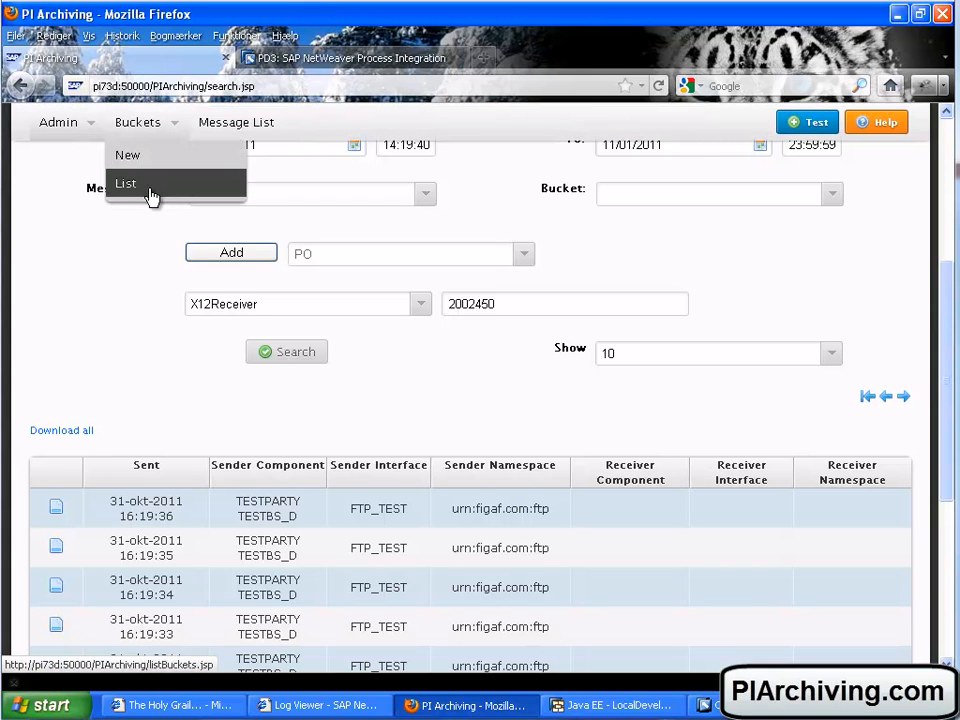
click(150, 195)
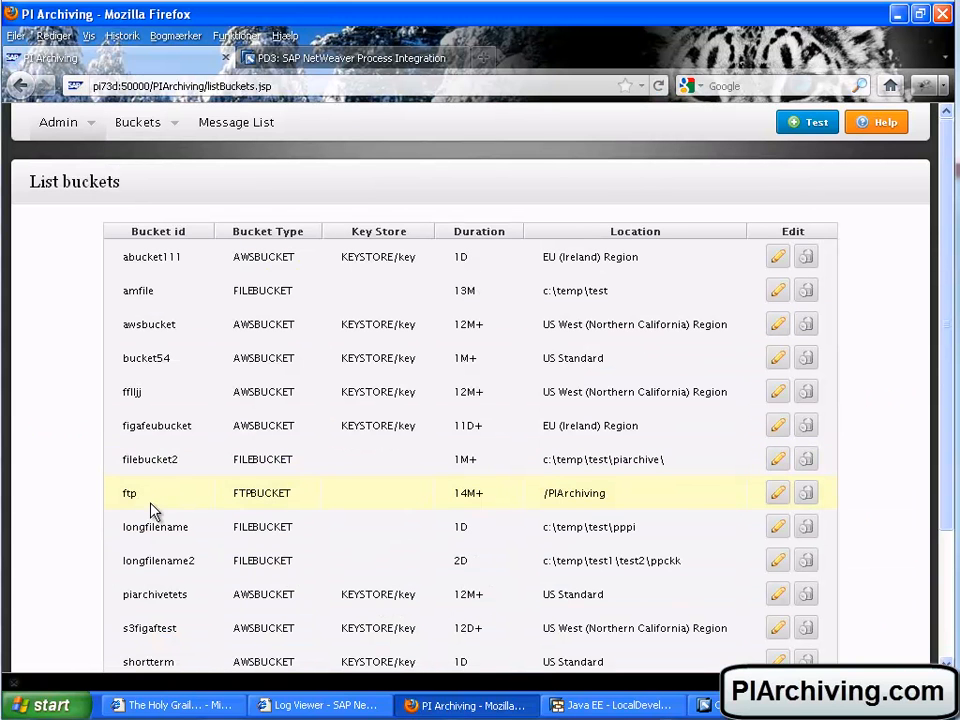
scroll(151, 505, down, 2)
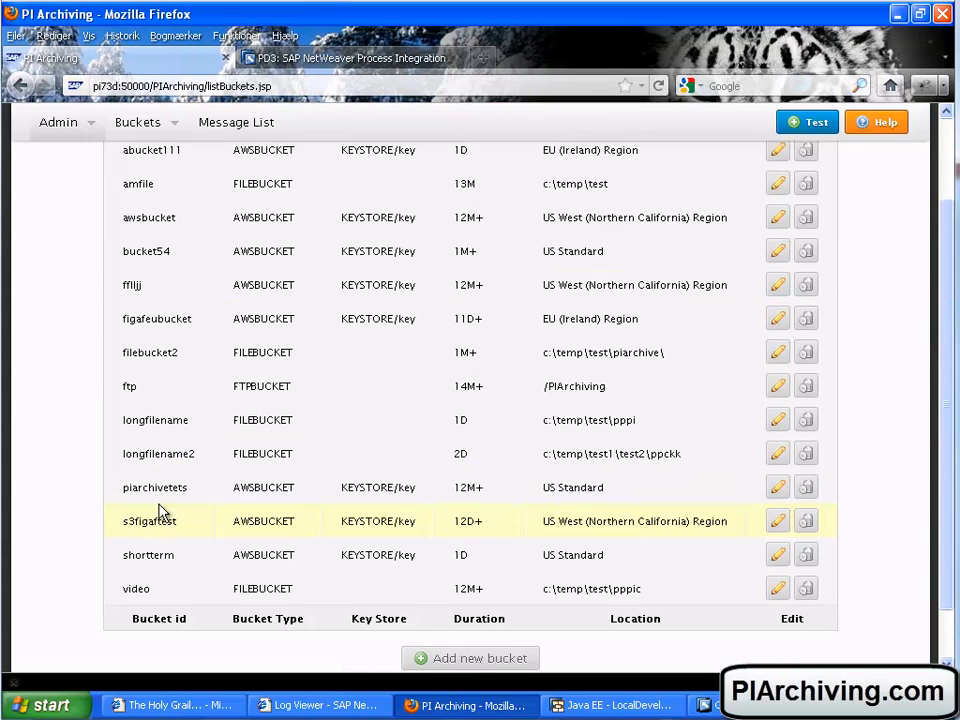
click(773, 386)
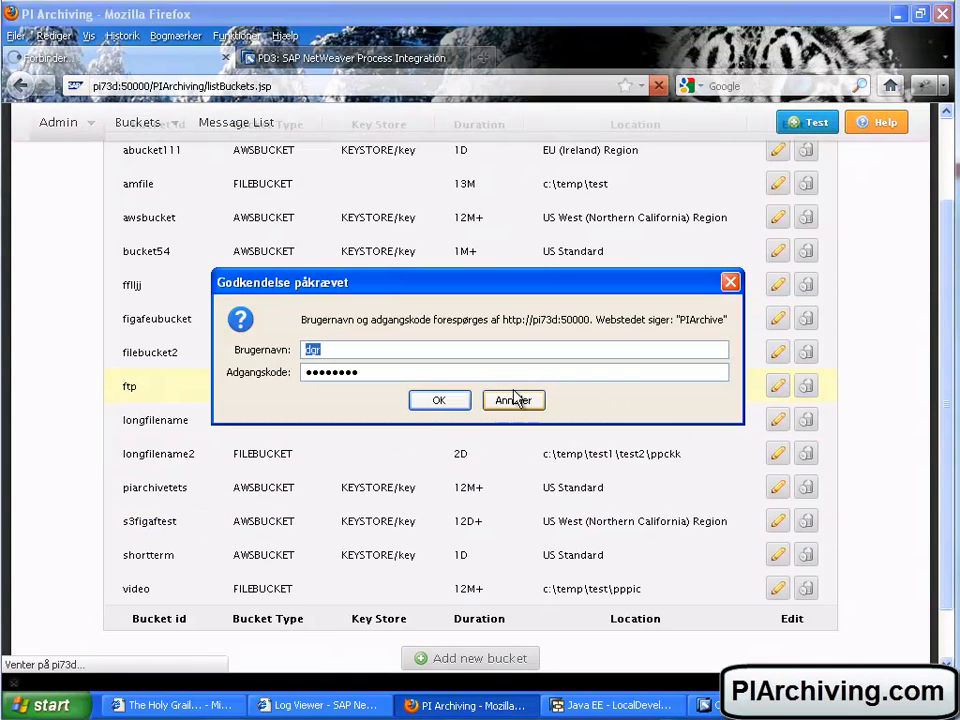
click(430, 402)
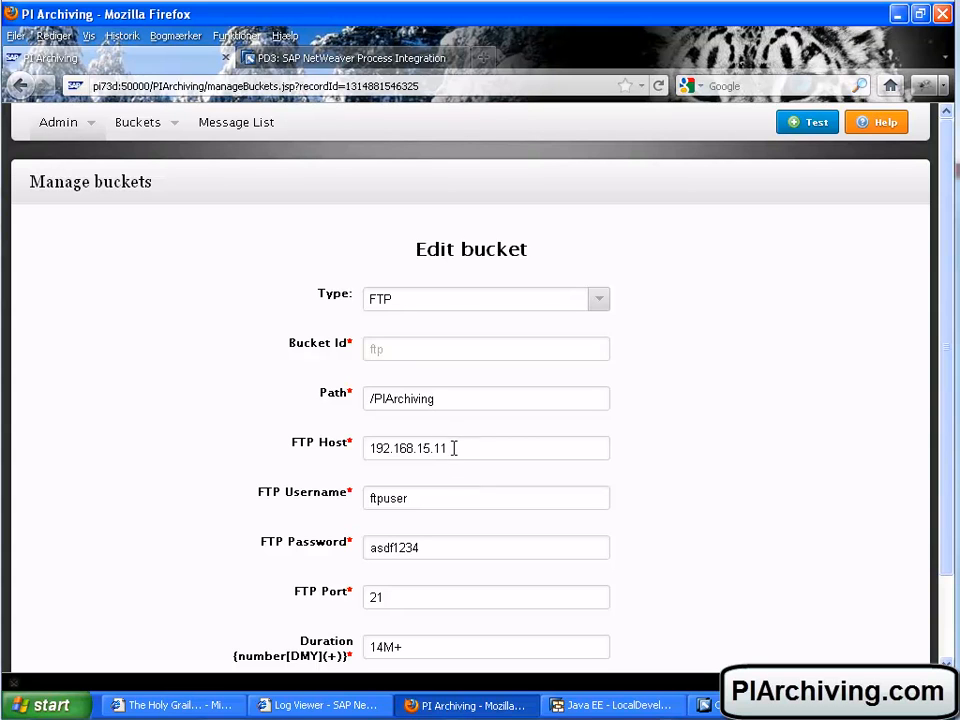
drag(434, 448, 392, 452)
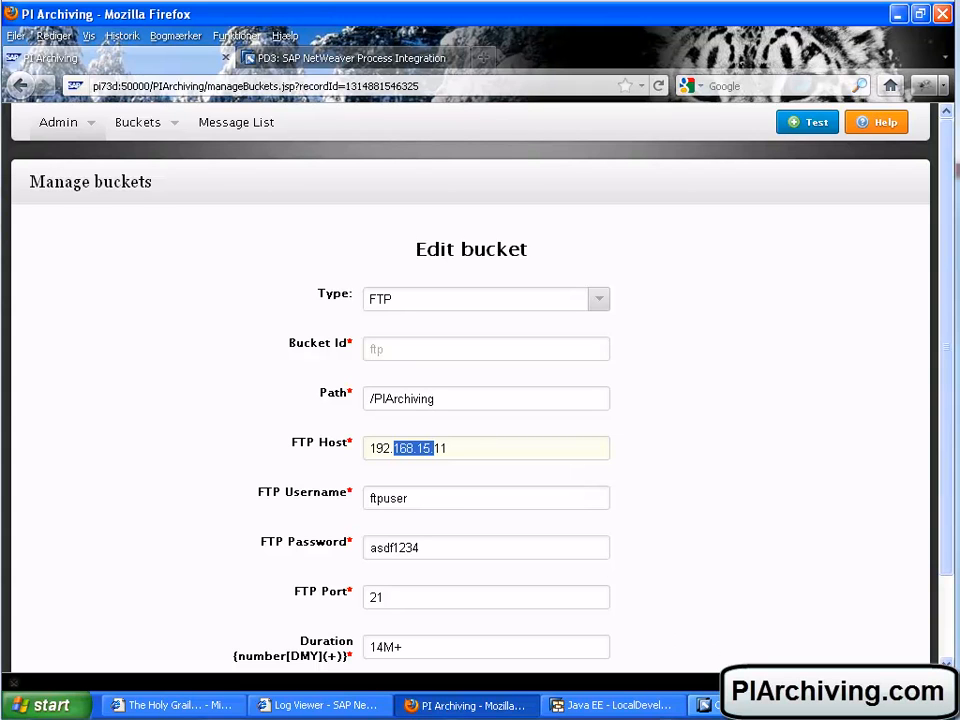
Switch to Integration Builder and inspect the bypassIfError parameter of the sender channel's archive module
click(760, 705)
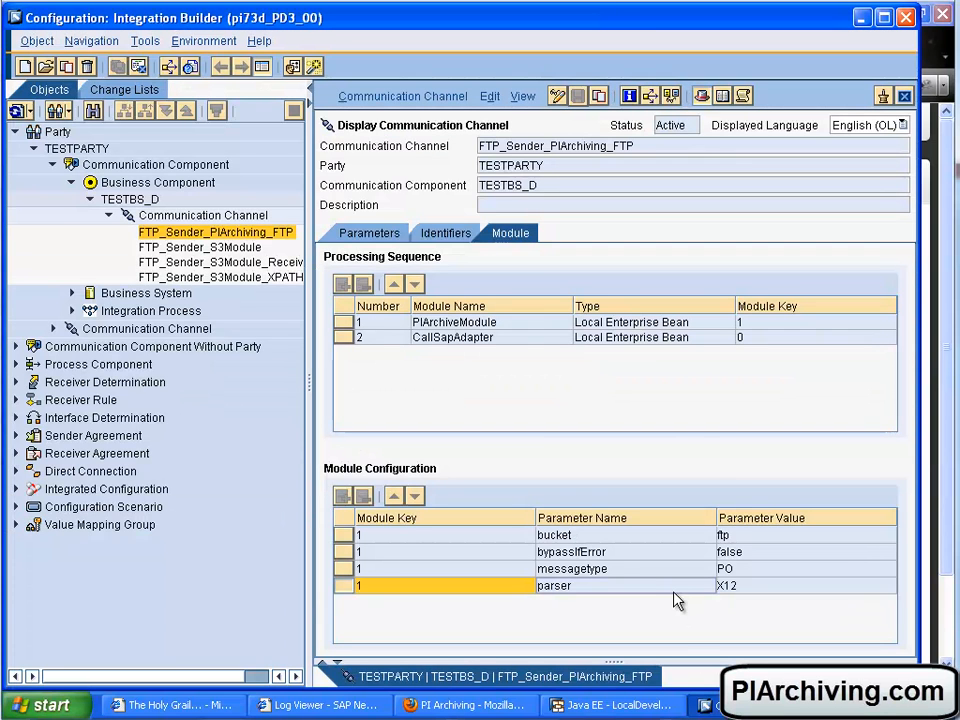
click(663, 557)
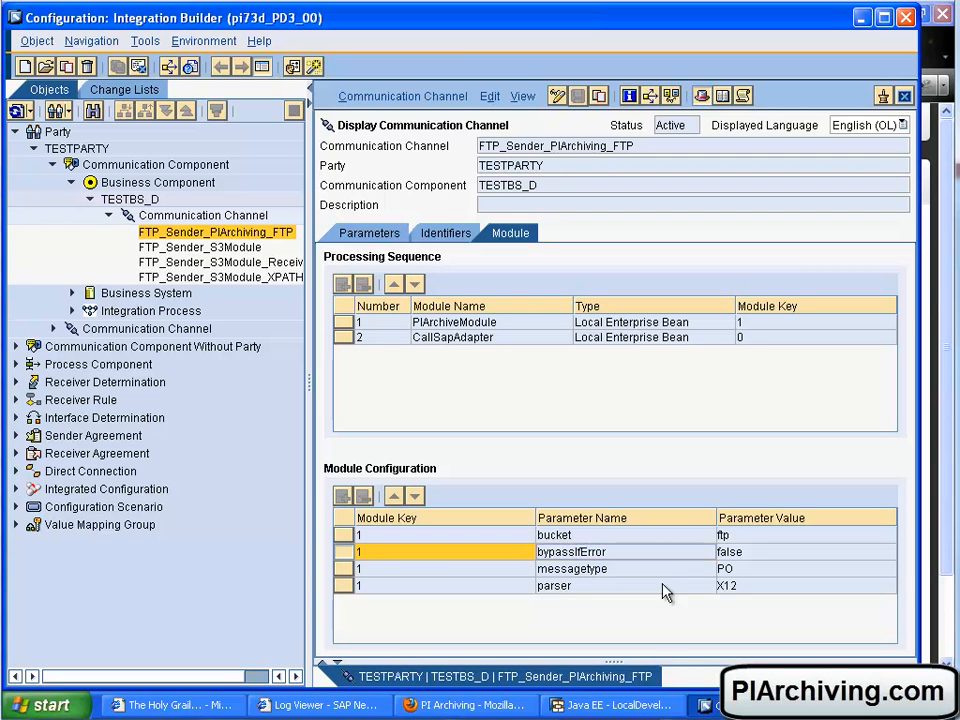
Return to PI Archiving's message list and search the archive with no message type, bucket or attribute value
click(502, 707)
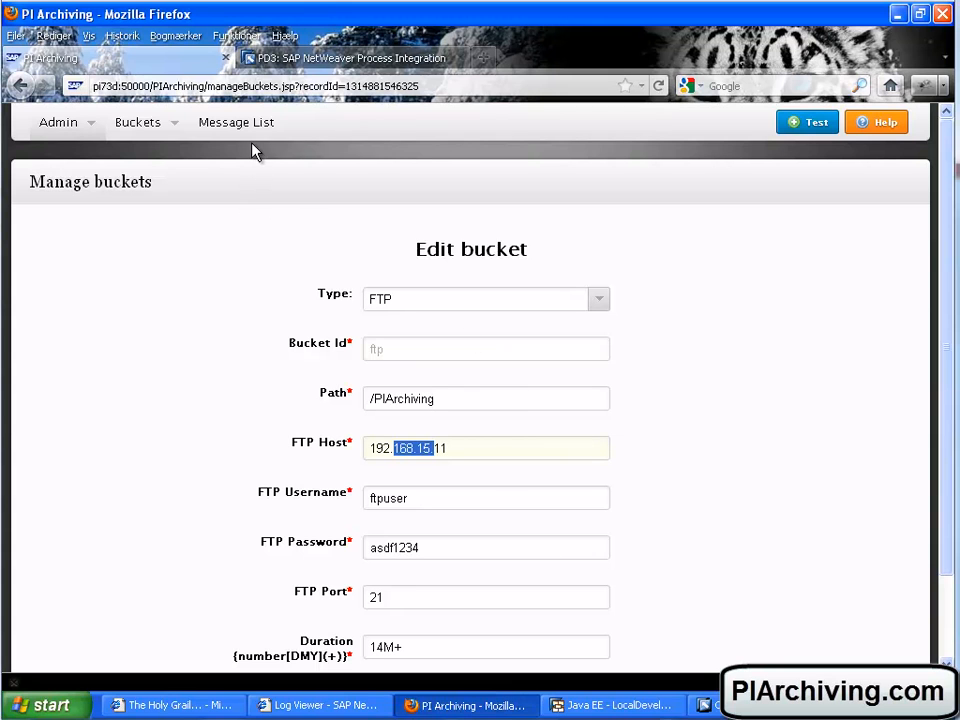
click(229, 116)
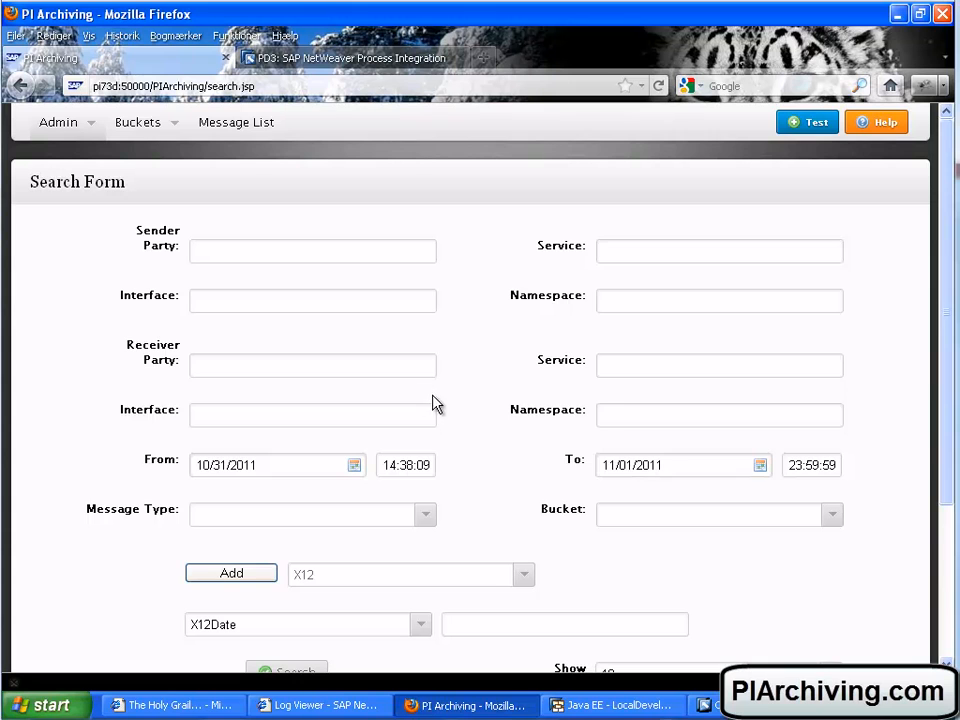
scroll(454, 436, down, 4)
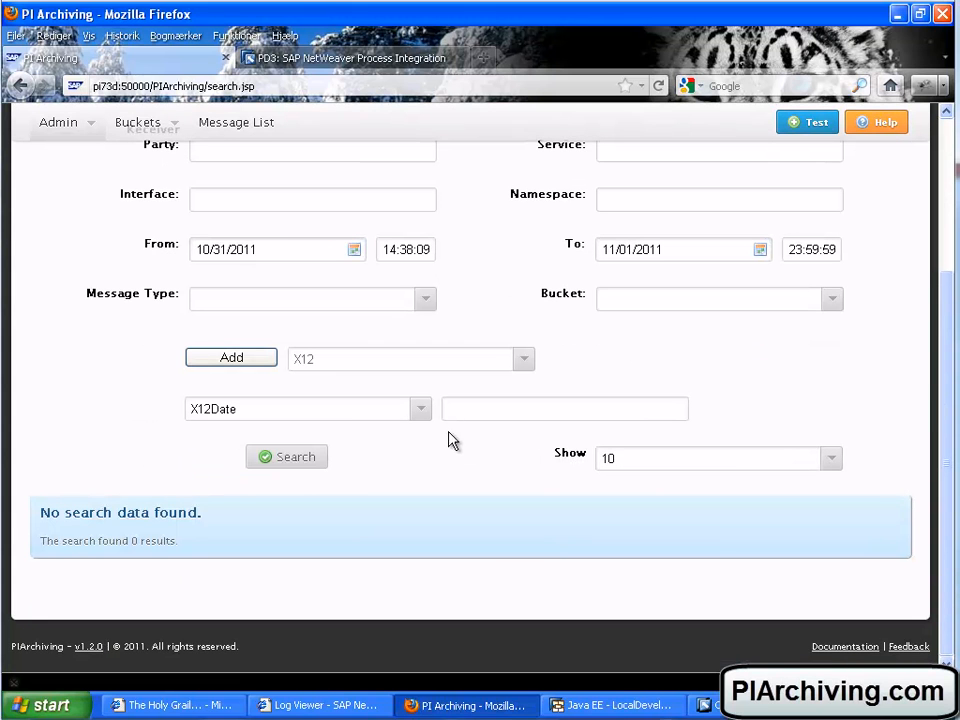
click(308, 457)
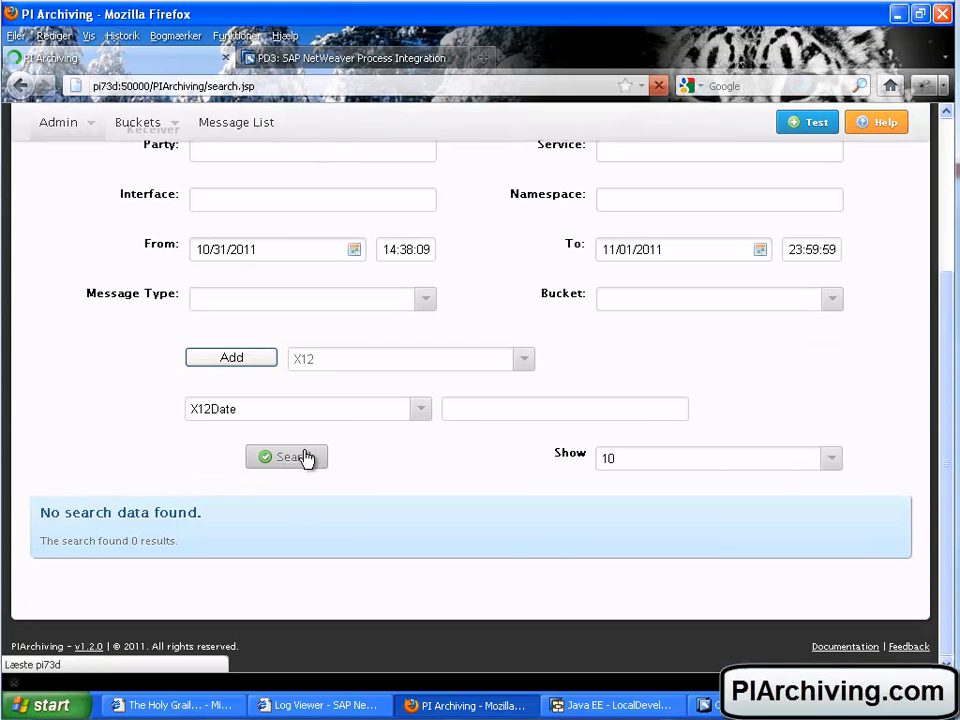
scroll(310, 458, down, 10)
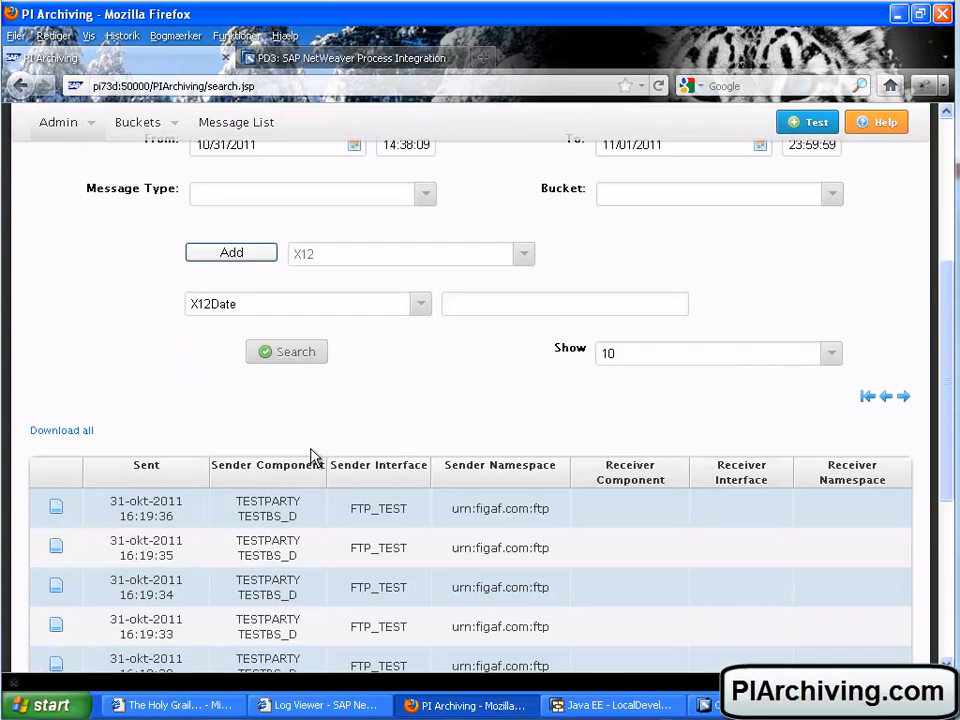
Open the archived message sent 31-okt-2011 16:19:36 to view its content, and return to the search results
scroll(326, 463, up, 2)
scroll(326, 463, up, 2)
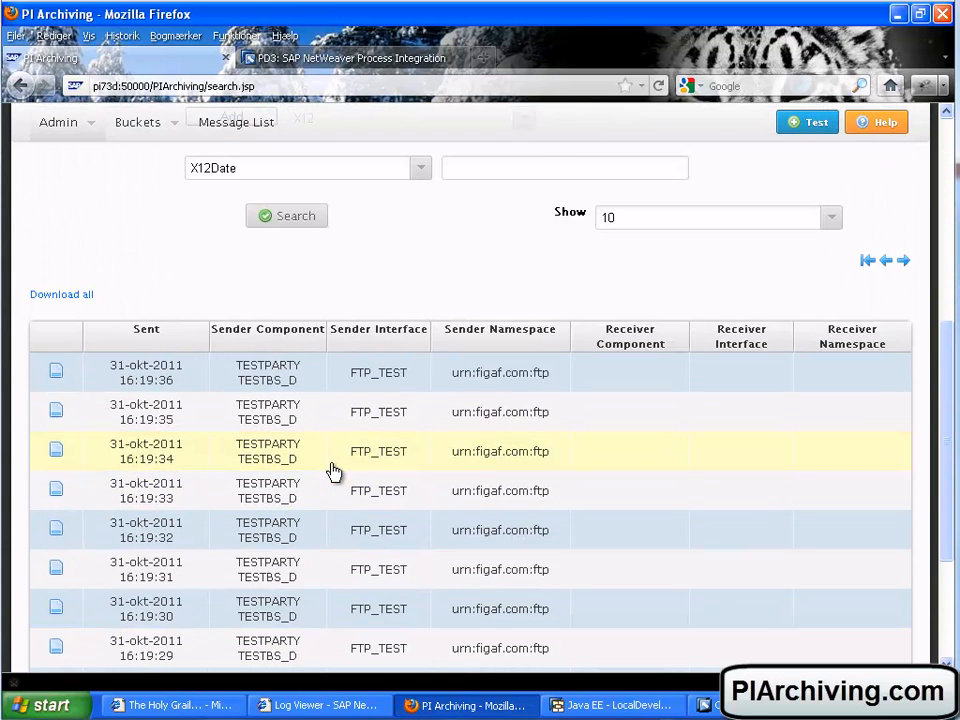
scroll(332, 465, up, 2)
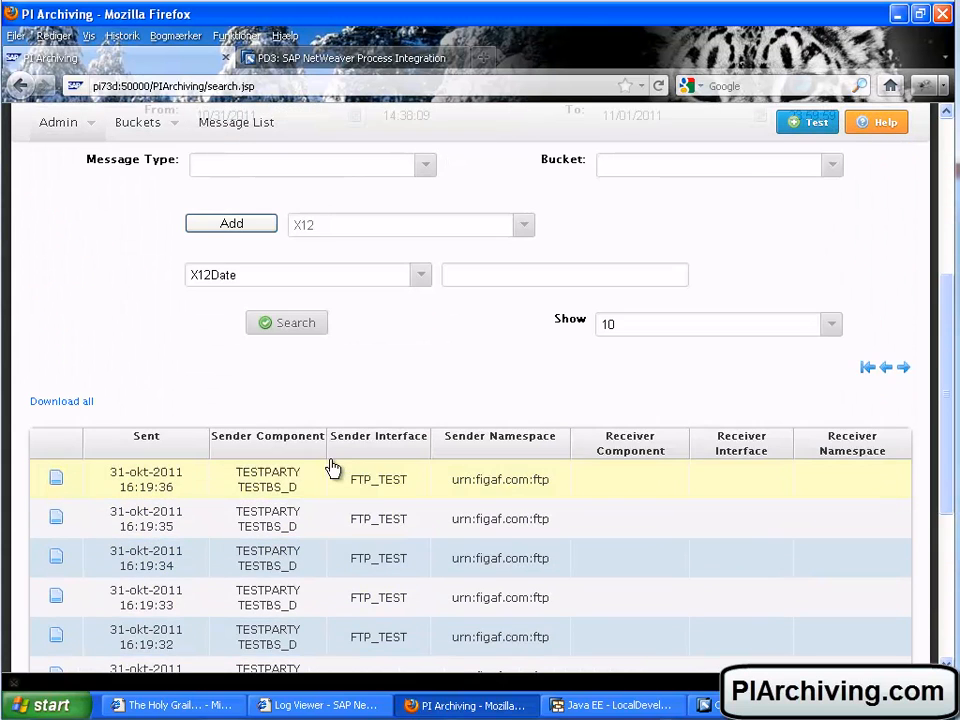
click(56, 478)
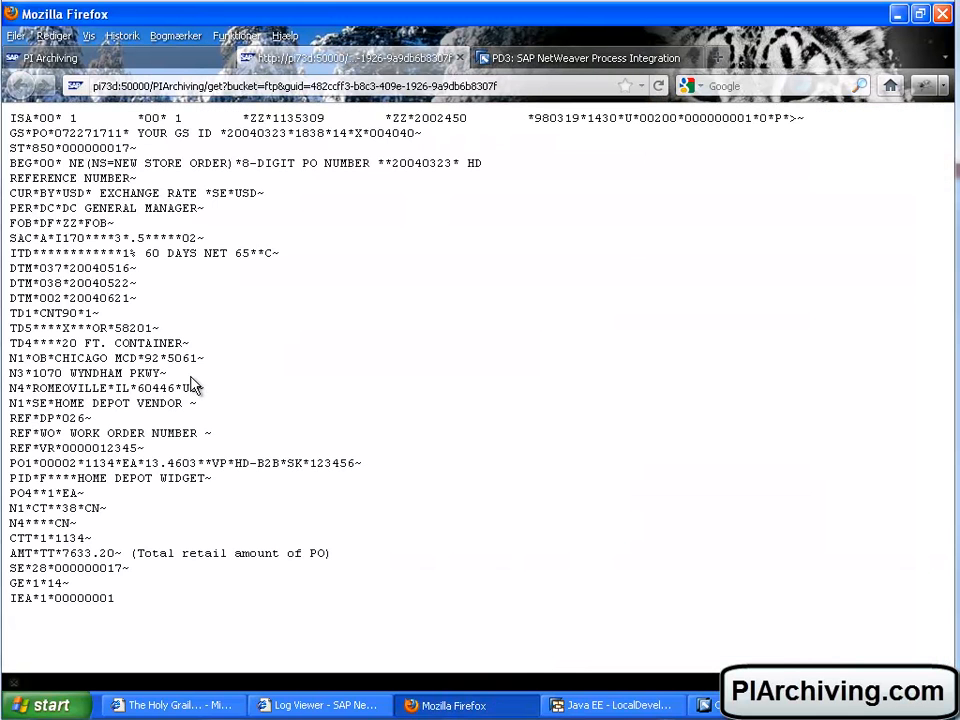
click(145, 60)
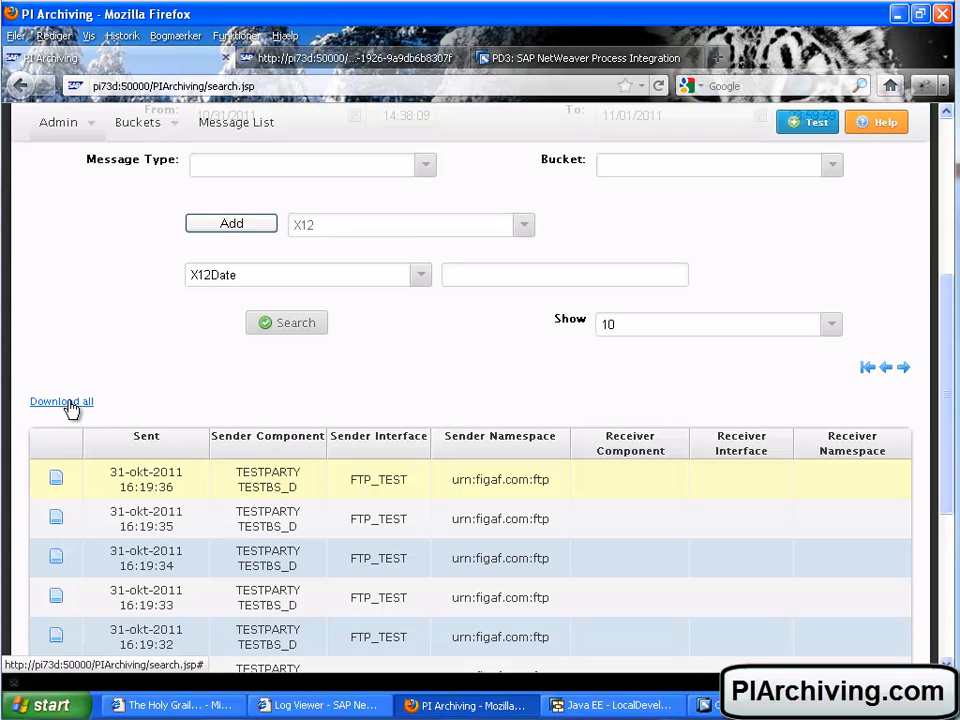
Download all found messages as a saved zip file and open the downloaded archive
click(70, 405)
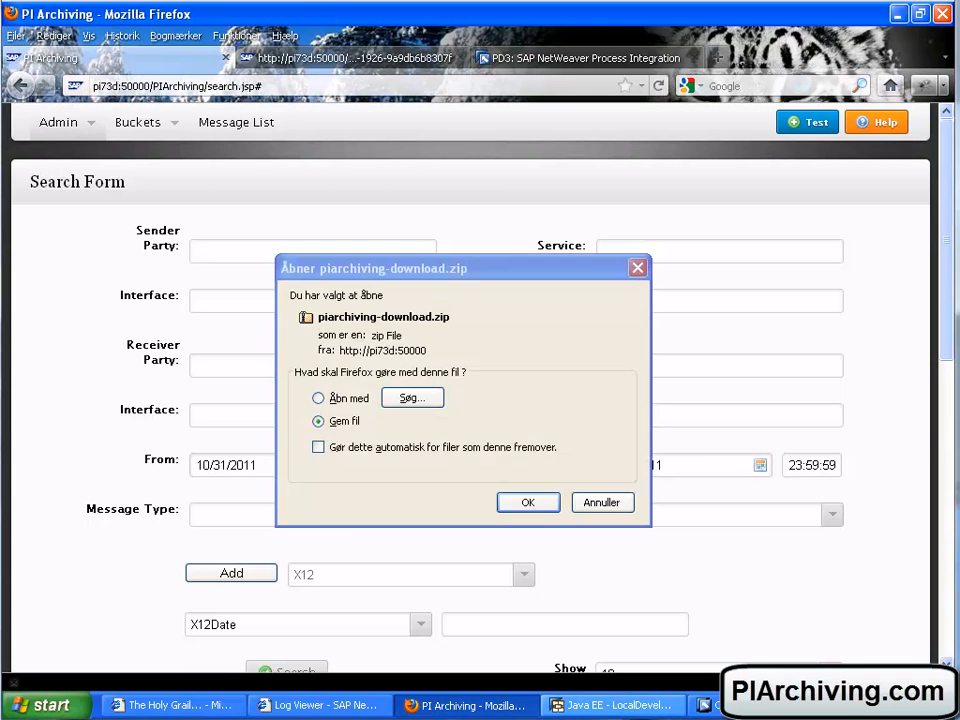
click(535, 508)
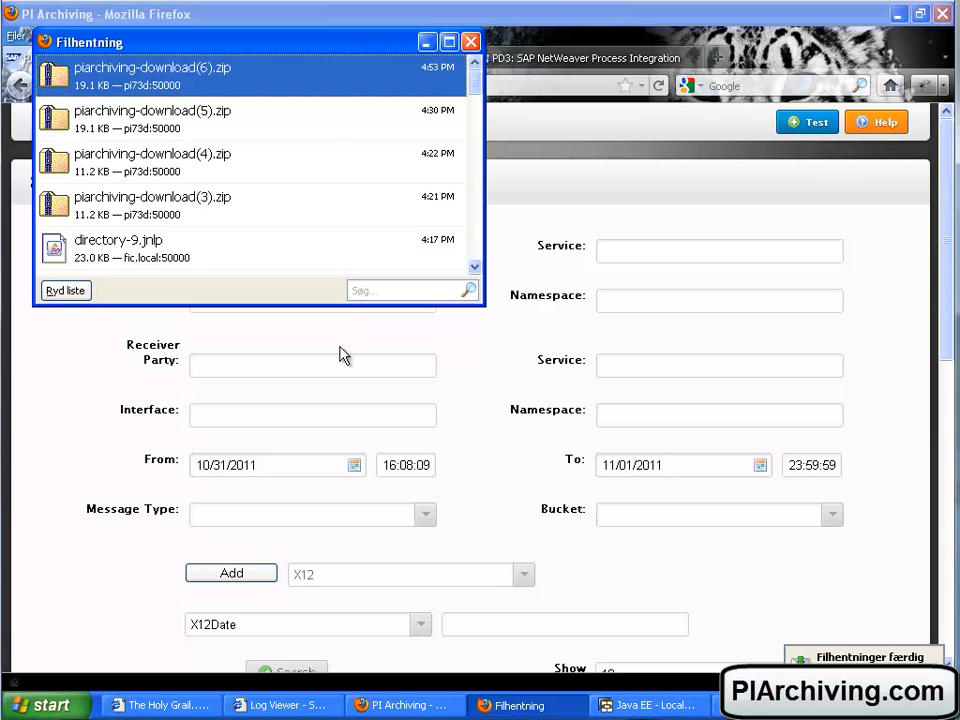
double_click(299, 75)
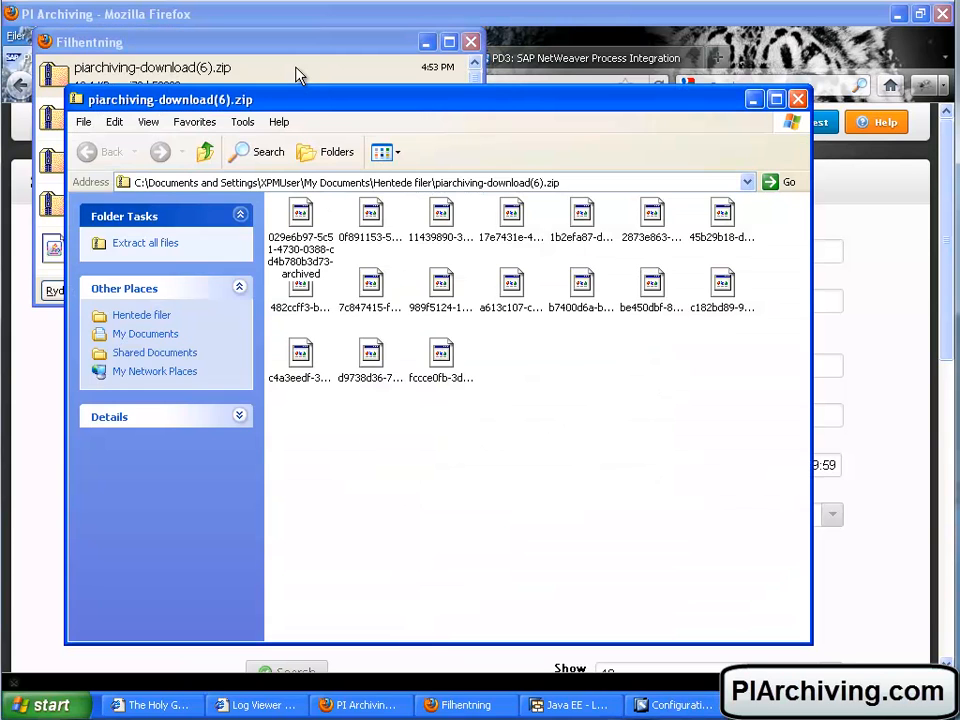
Open the last archived message file in the zip with Notepad and reposition the window to show its content
right_click(448, 351)
click(470, 361)
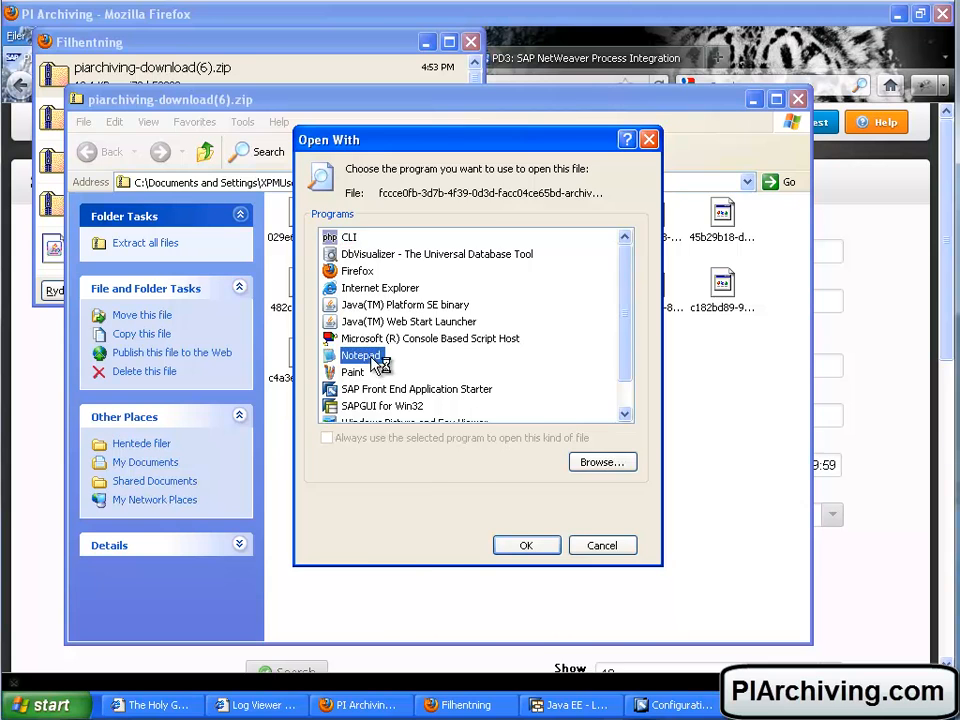
double_click(362, 355)
drag(450, 421, 450, 616)
drag(859, 343, 566, 281)
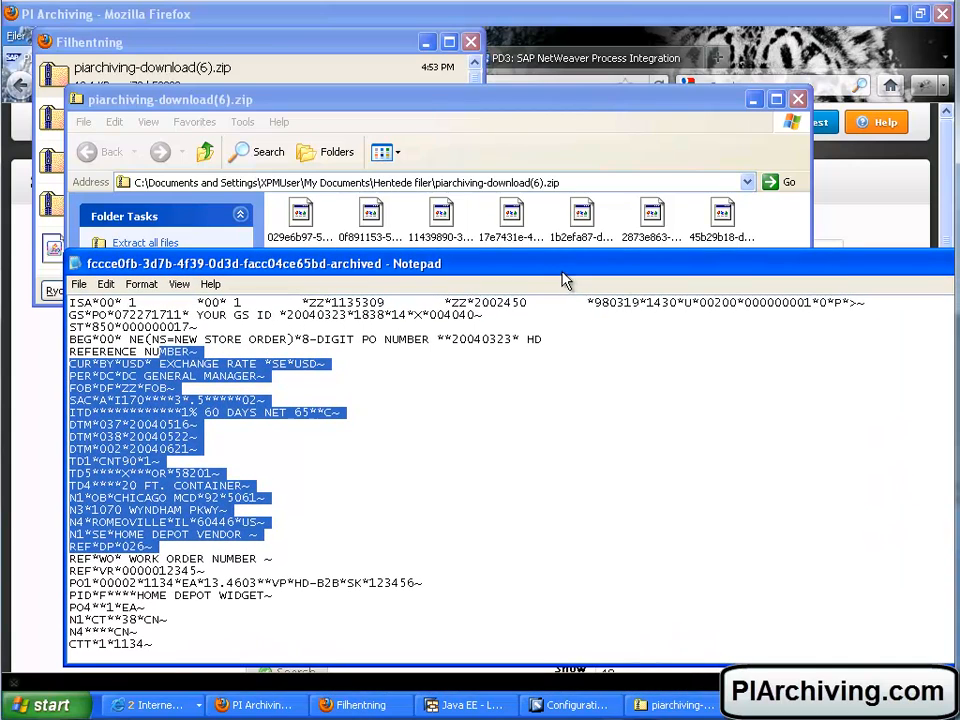
drag(64, 420, 197, 420)
drag(649, 264, 562, 228)
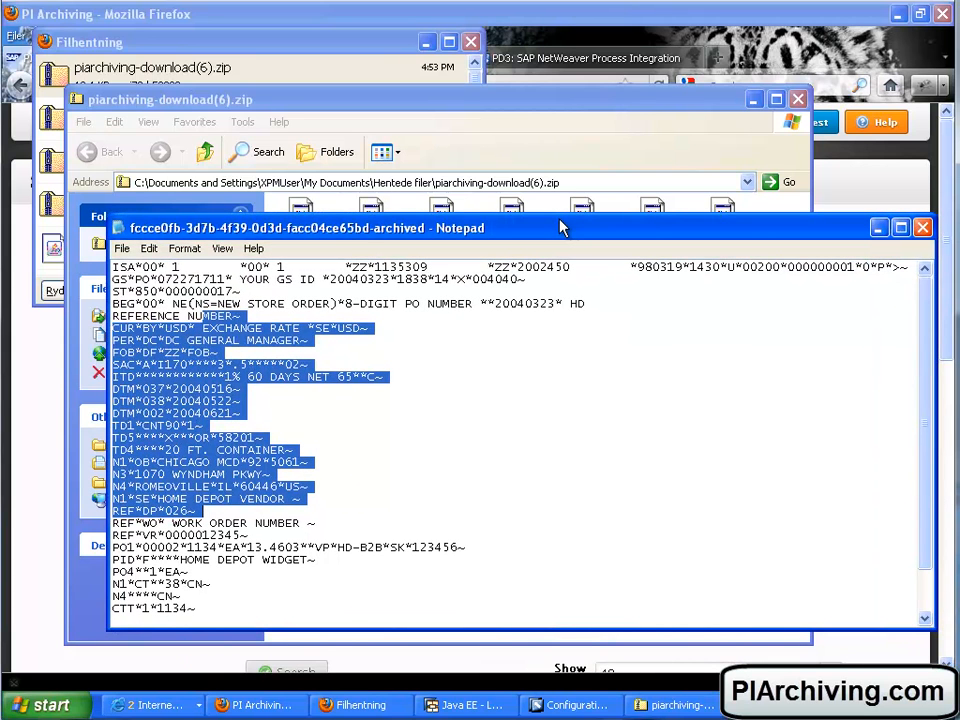